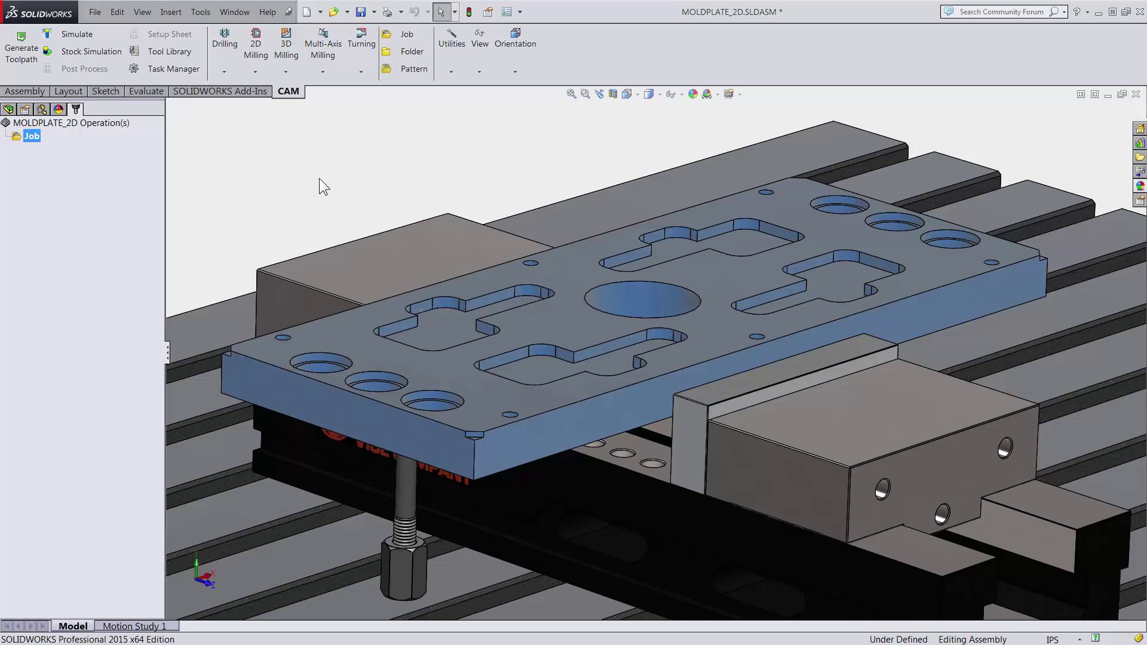
# - Add a new Face milling operation (Face5) from the 2D Milling operations list
pyautogui.click(255, 66)
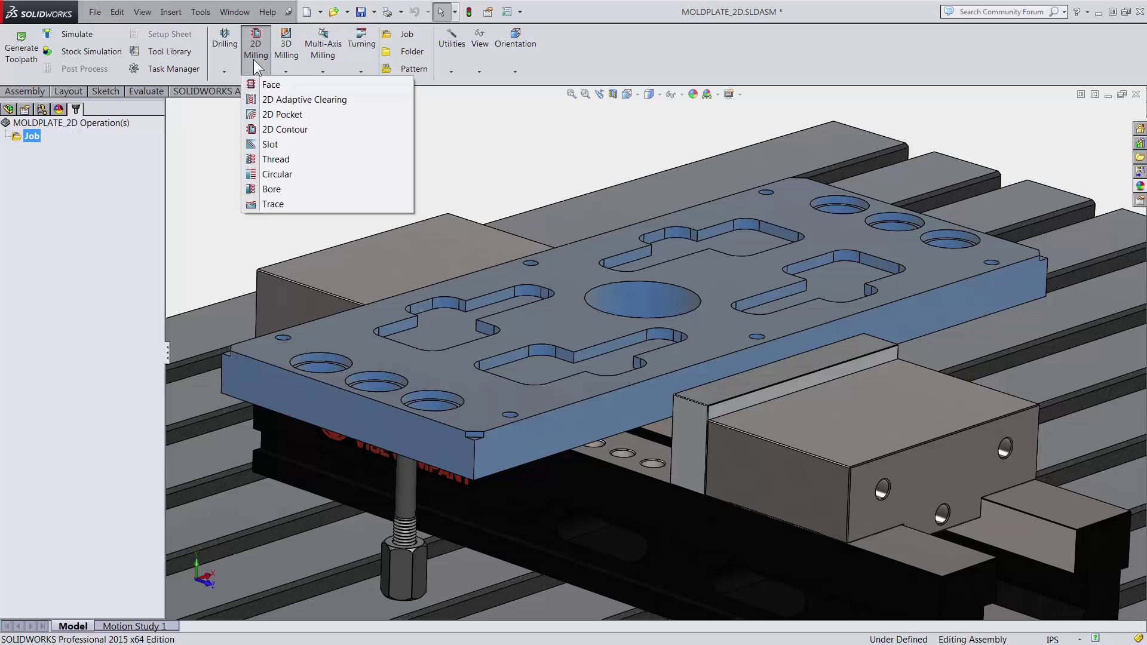
pyautogui.click(272, 93)
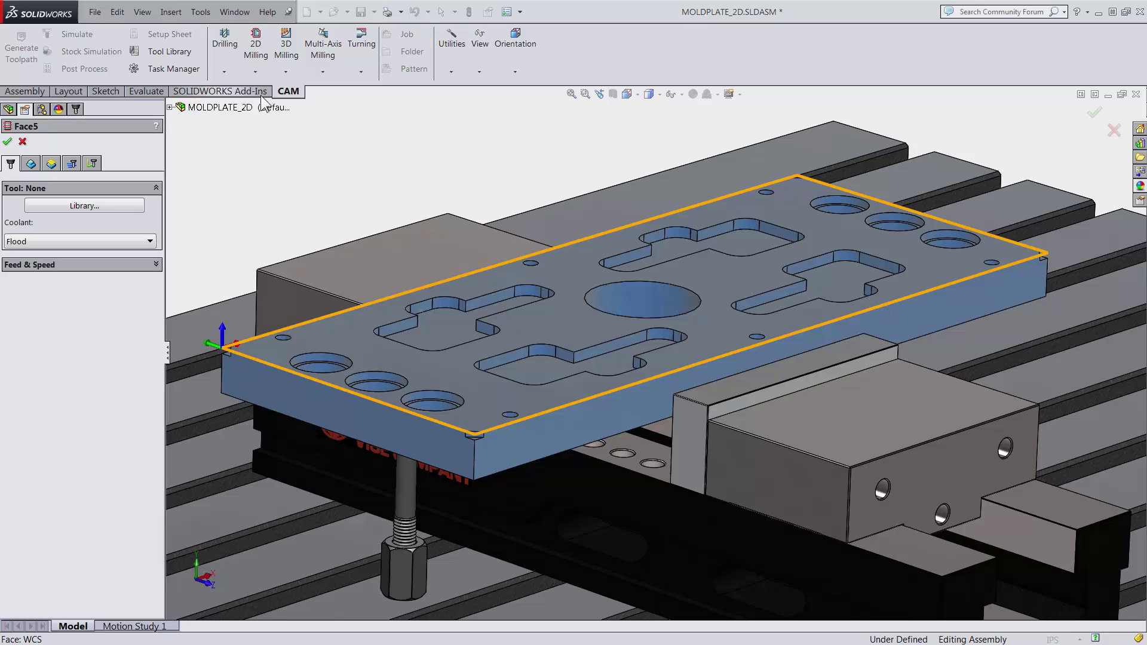
# - Choose the #1 - Ø50mm face mill from the Tutorial tool library
pyautogui.click(119, 208)
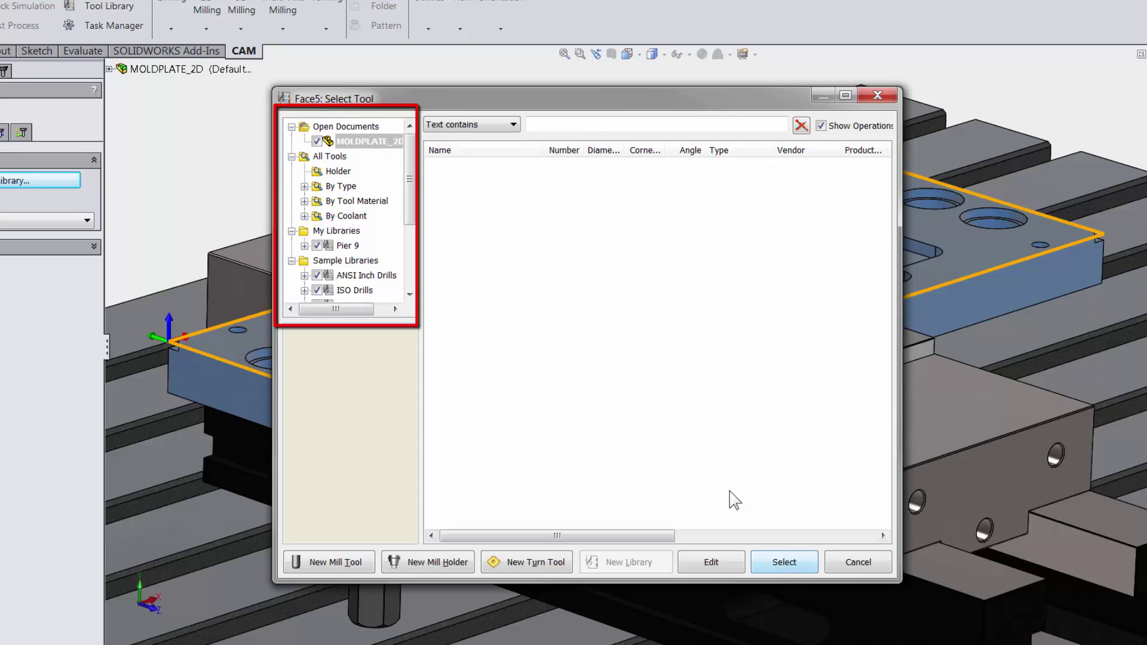
pyautogui.moveTo(409, 152); pyautogui.dragTo(414, 242)
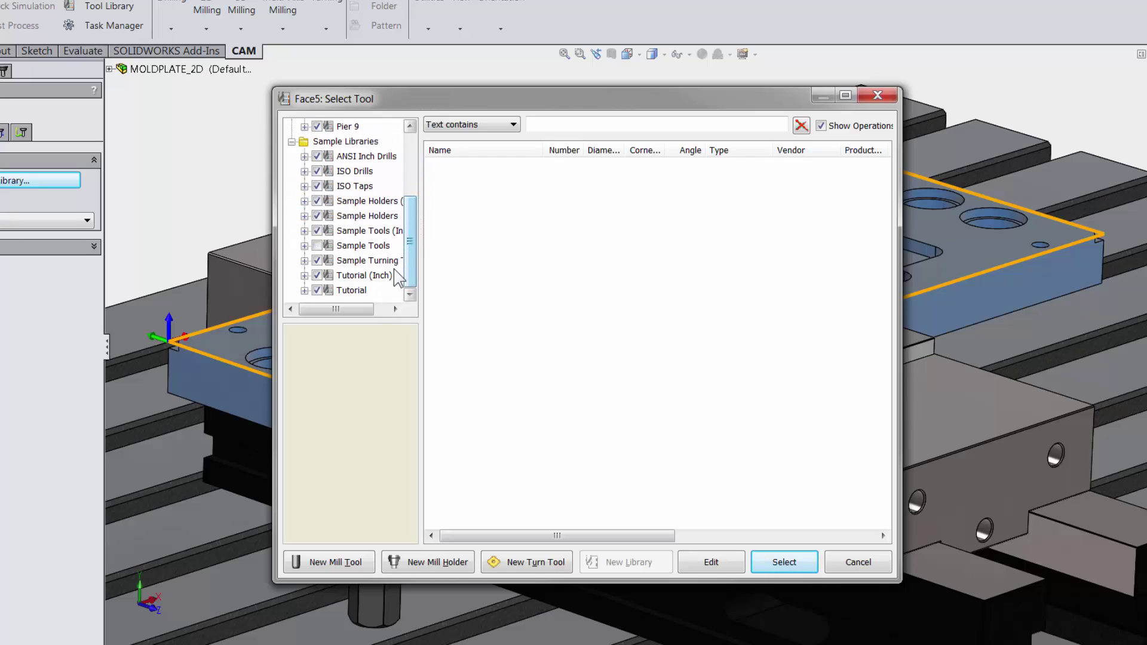
pyautogui.click(364, 290)
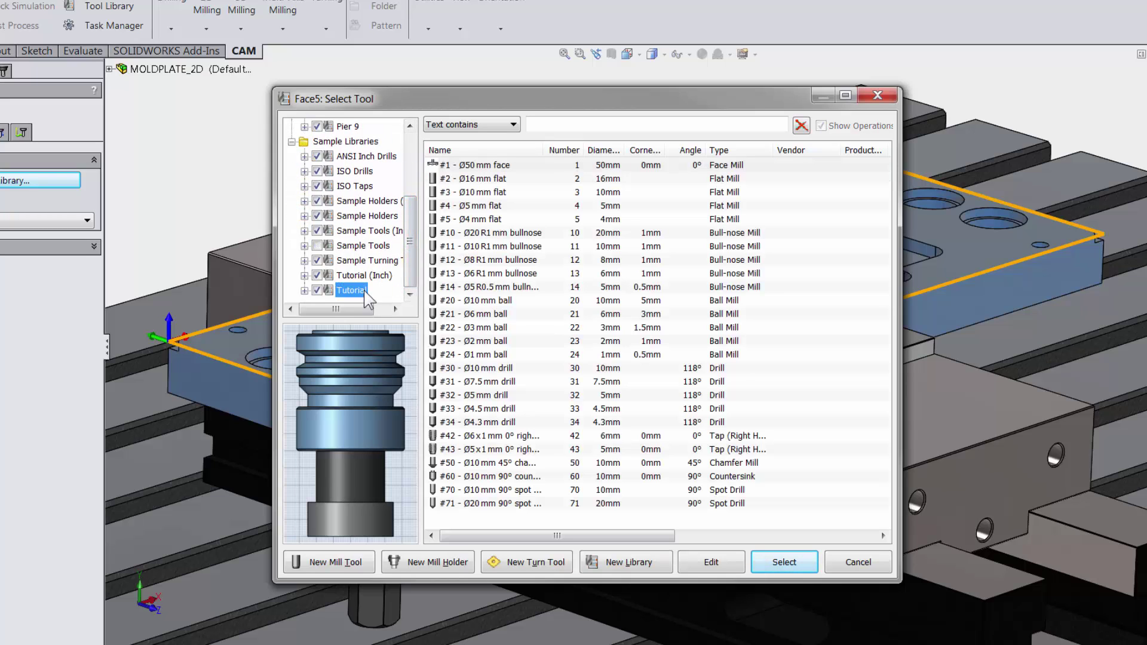
pyautogui.click(499, 172)
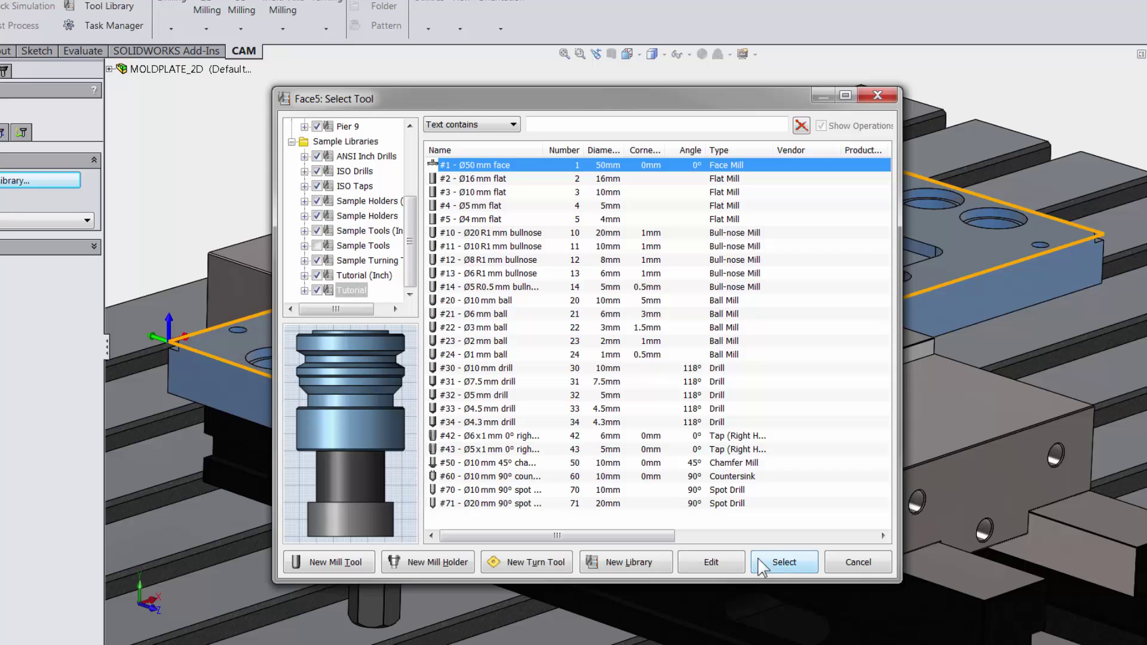
# - Check the Ø50 mm face mill's cutter dimensions and assign it to Face5
pyautogui.click(711, 562)
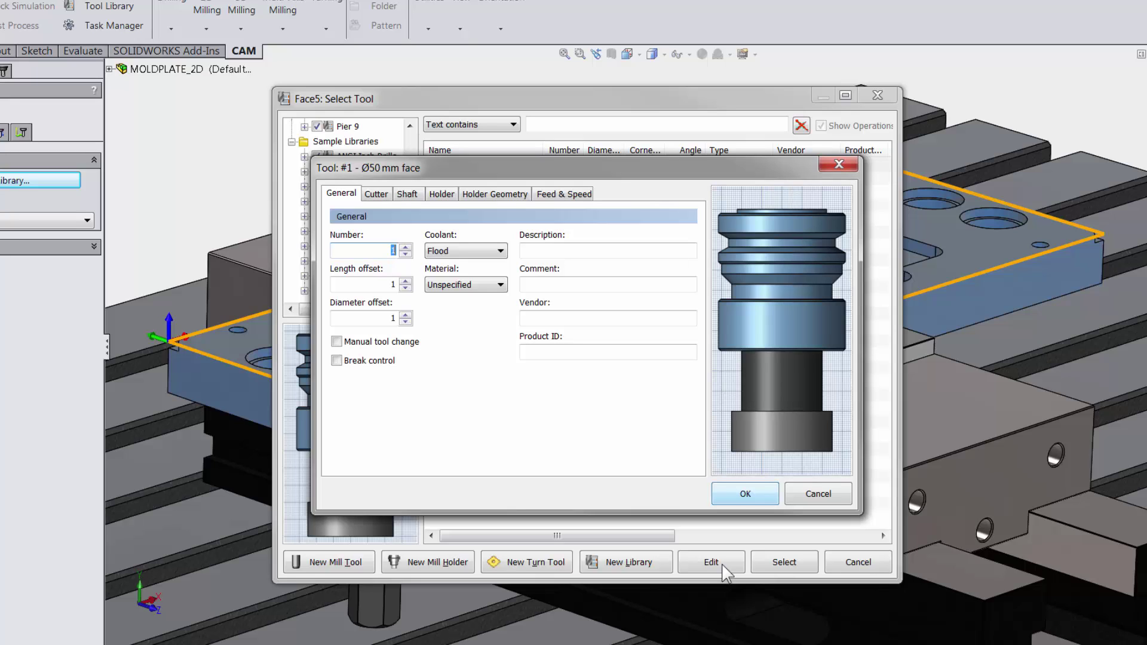
pyautogui.click(384, 195)
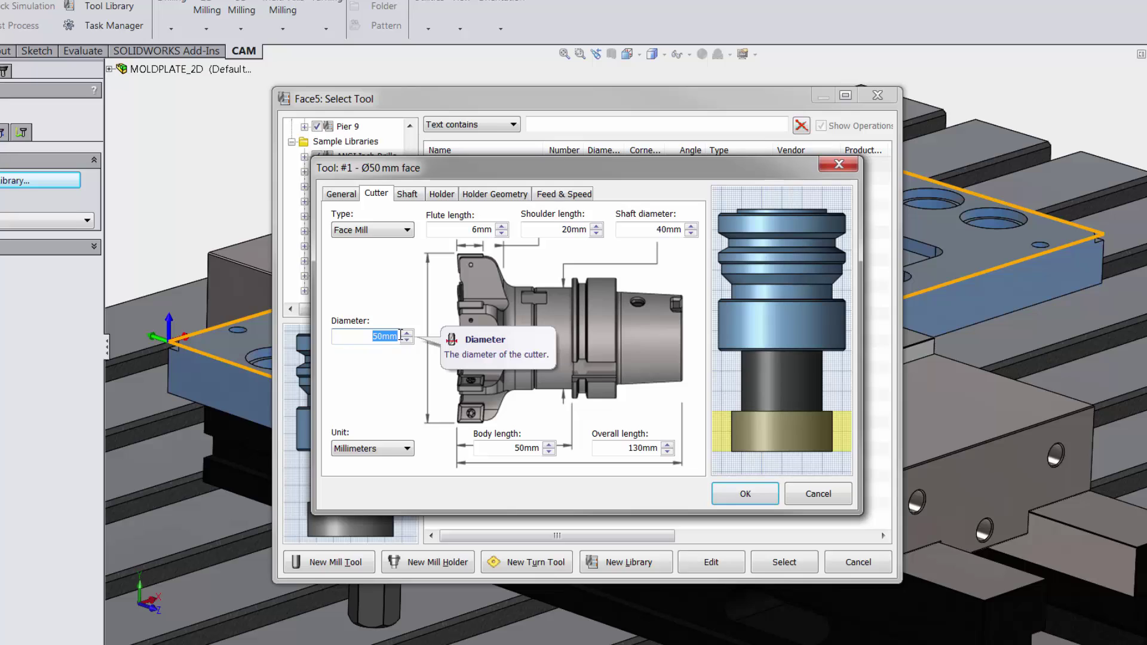
pyautogui.click(737, 495)
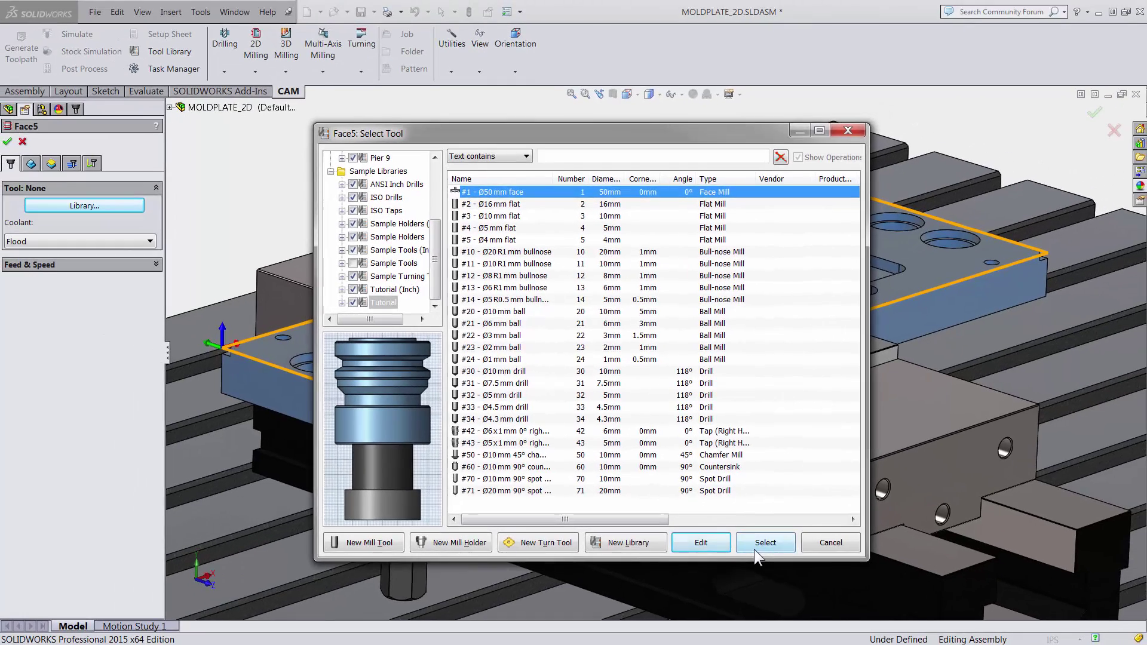
pyautogui.click(754, 547)
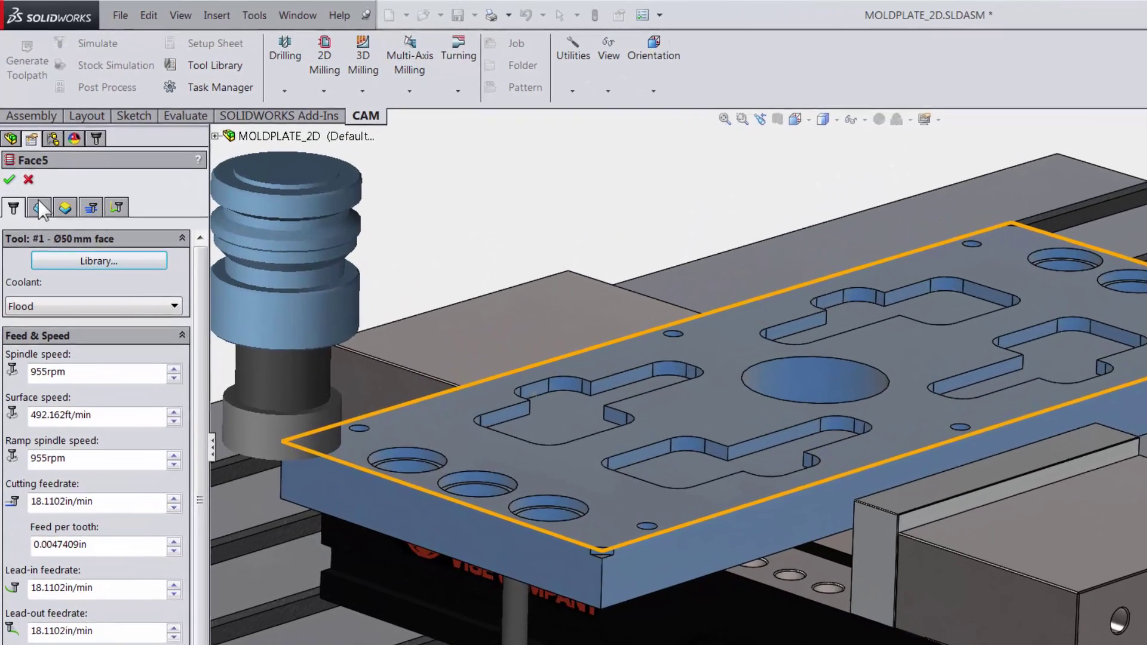
# - Show the Face5 operation's Geometry settings
pyautogui.click(31, 163)
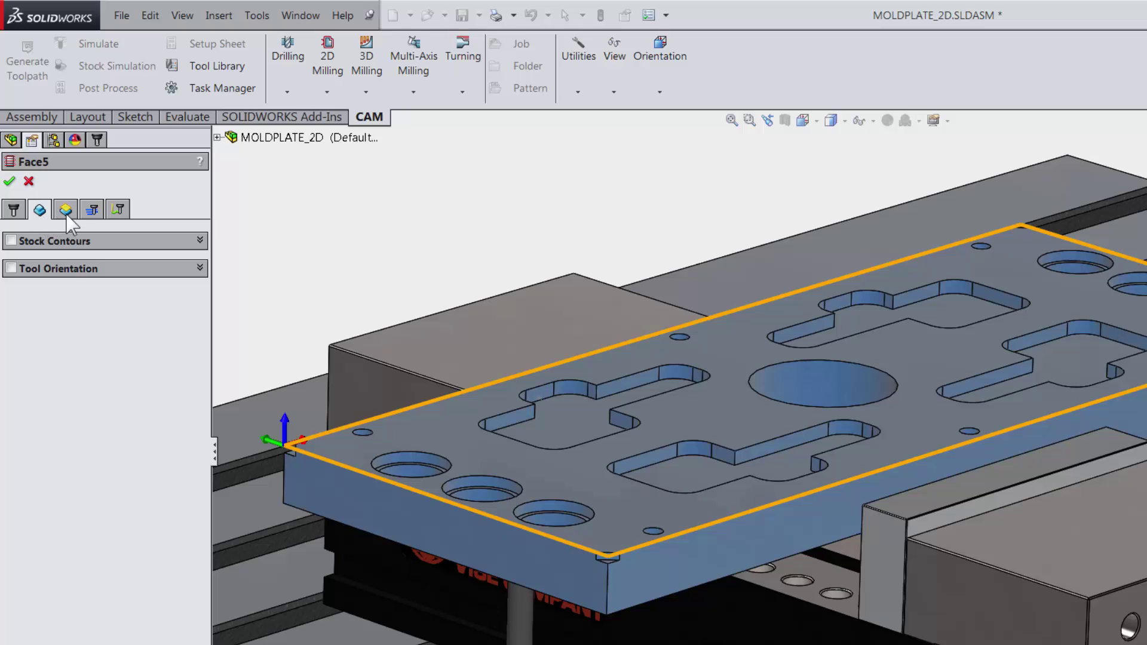
# - Review Face5's clearance, retract, feed, top and bottom heights, then show its pass settings
pyautogui.click(66, 213)
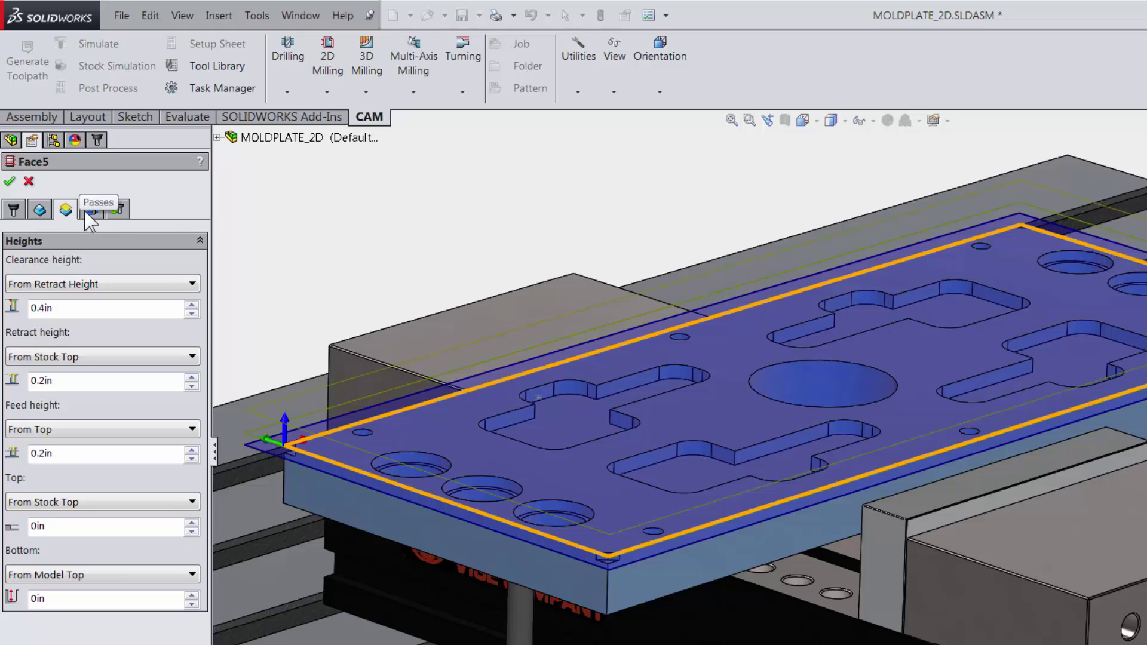
pyautogui.click(92, 212)
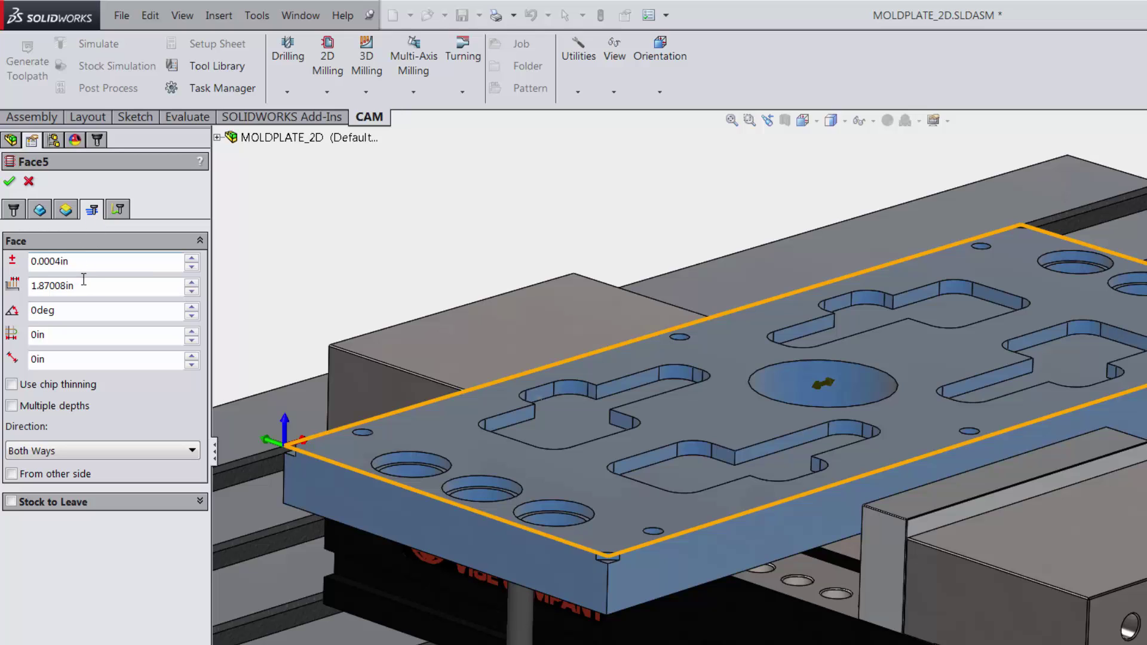
# - Review Face5's pass parameters, pass extension and linking settings
pyautogui.moveTo(81, 287)
pyautogui.mouseDown()
pyautogui.moveTo(19, 290)
pyautogui.moveTo(20, 312)
pyautogui.mouseUp()
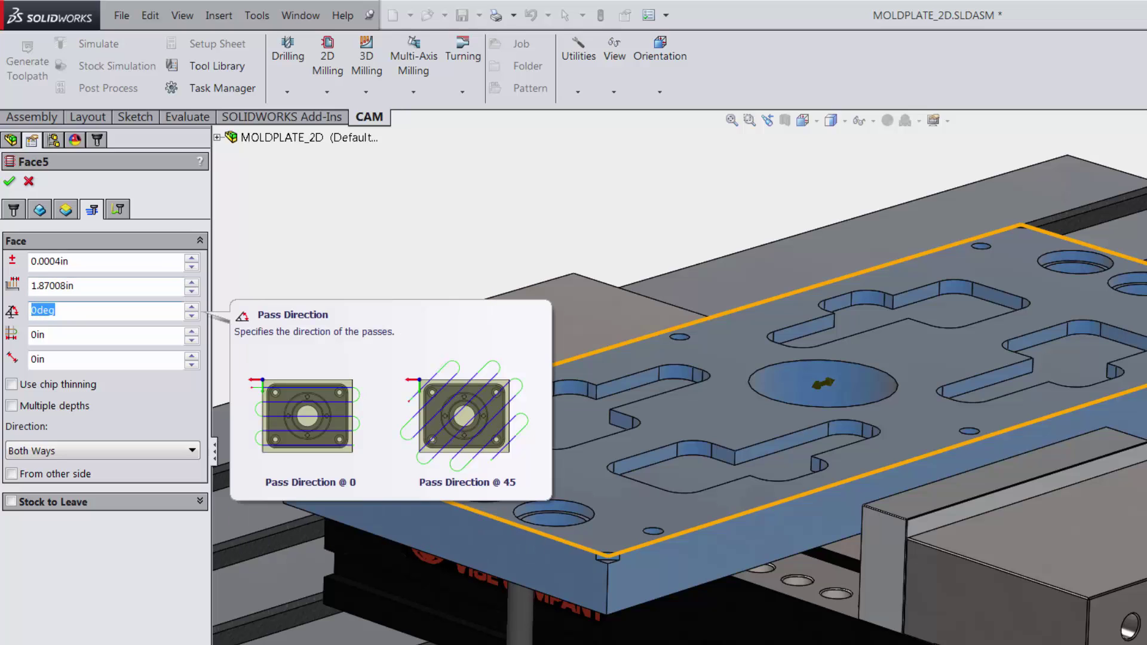
pyautogui.moveTo(57, 335); pyautogui.dragTo(25, 336)
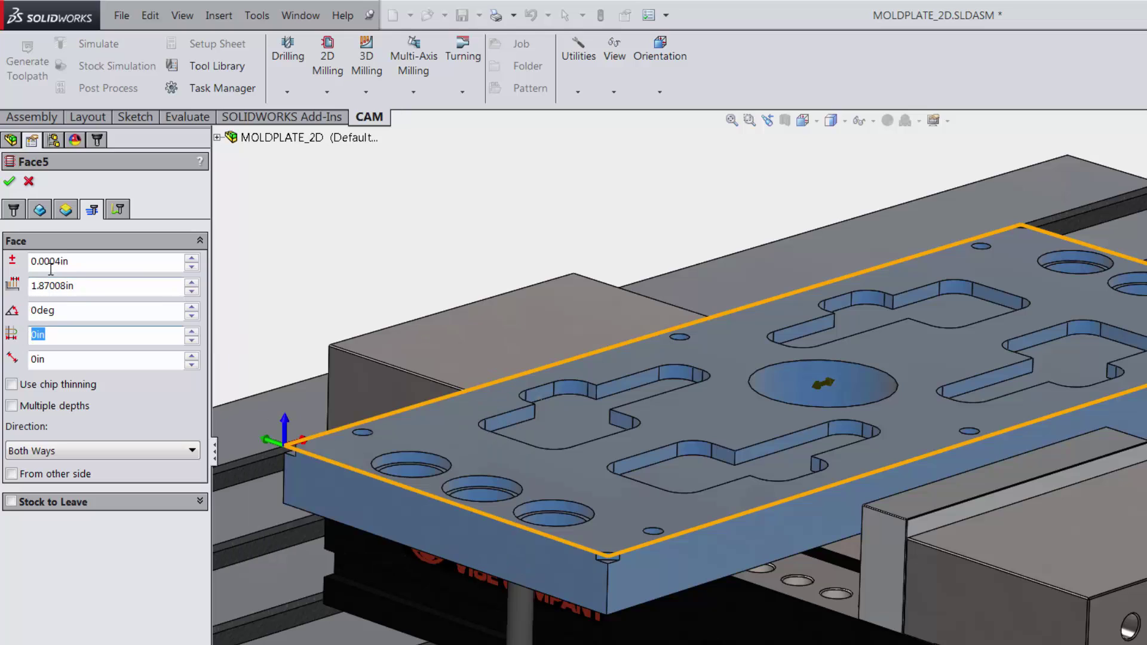
pyautogui.click(119, 213)
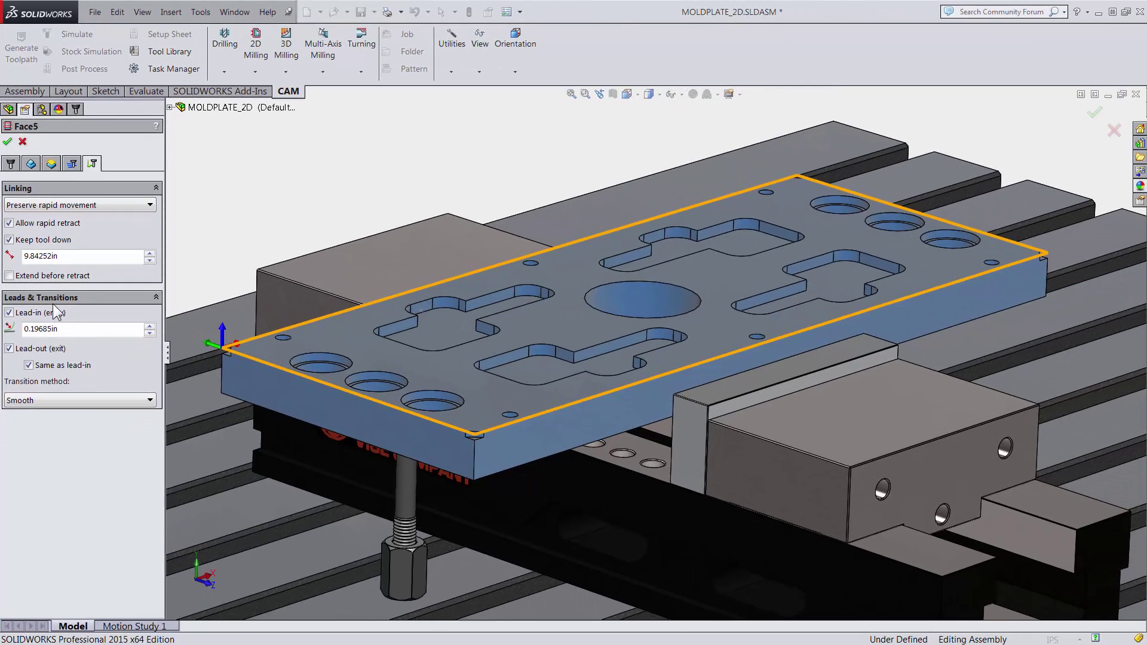
# - Accept Face5 to generate its toolpath and play the face mill simulation over the plate
pyautogui.click(7, 143)
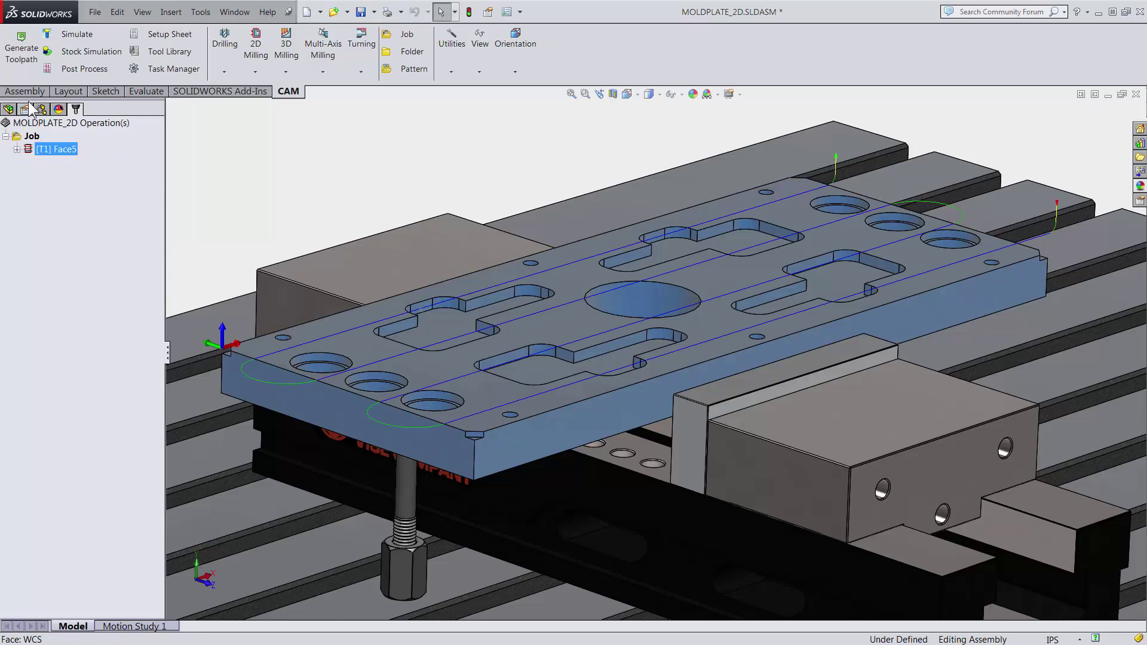
pyautogui.click(70, 52)
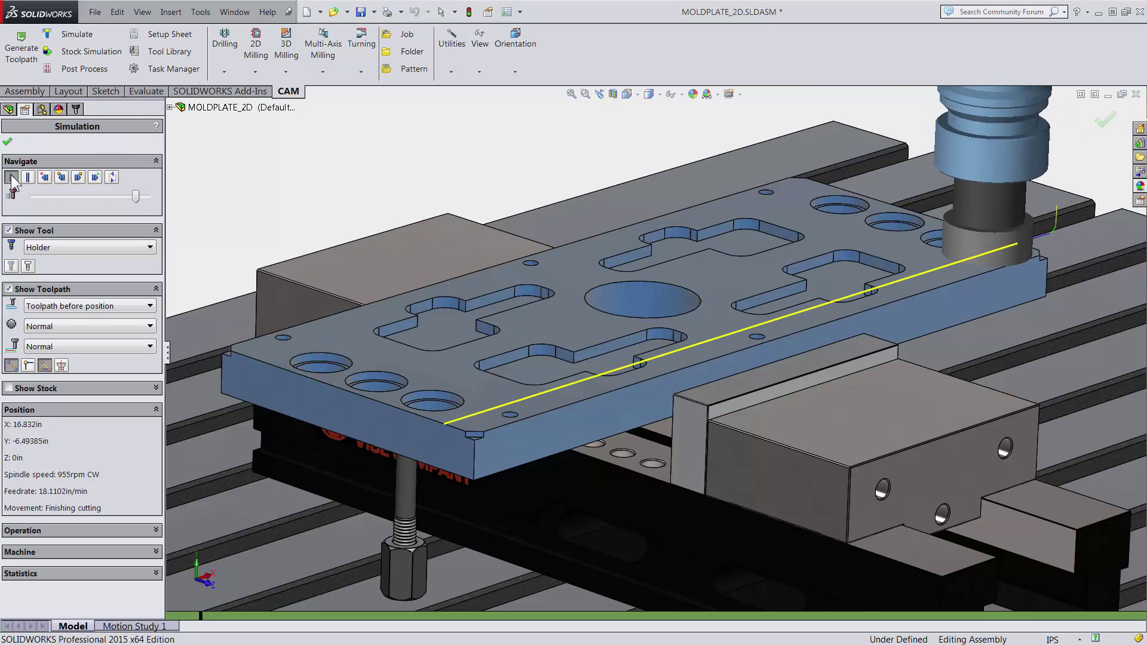
pyautogui.click(11, 178)
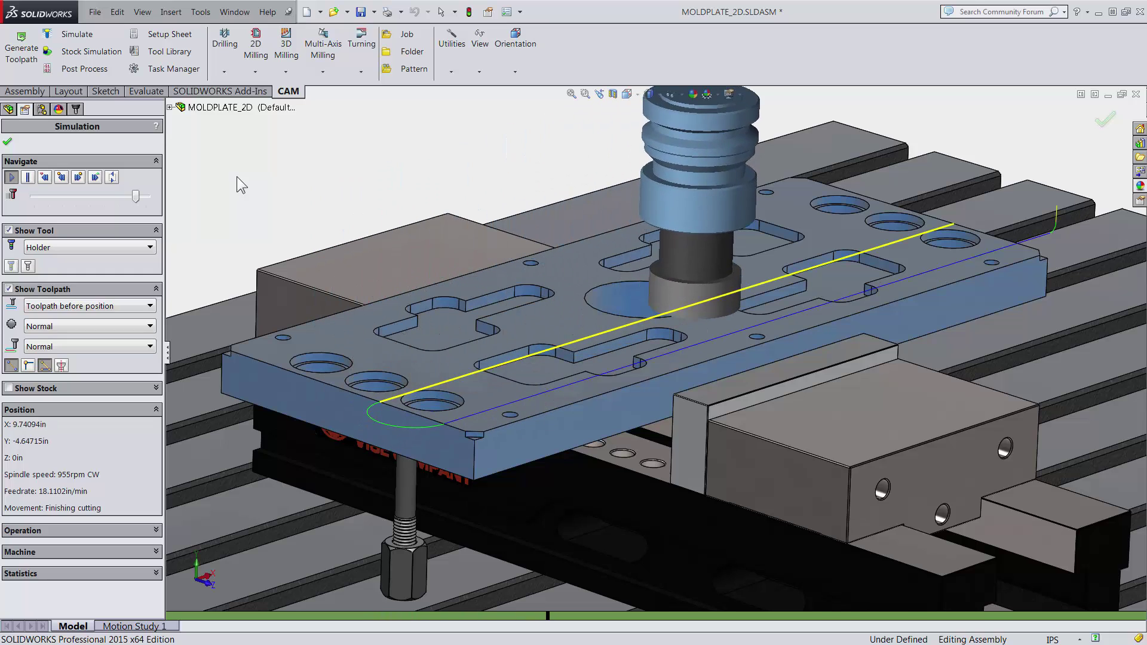